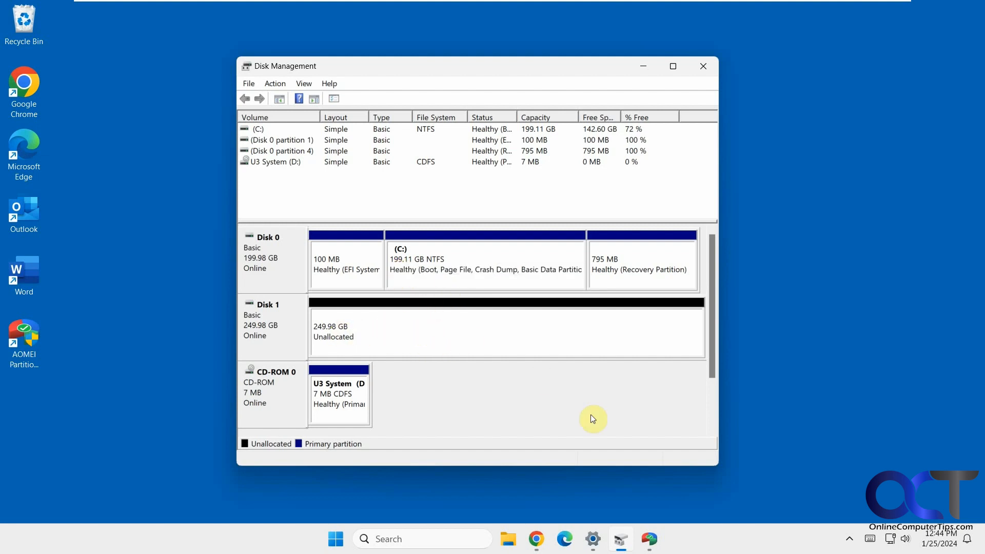
- After checking Disk 1's 249.98 GB unallocated space, switch to AOMEI Partition Assistant
click(649, 539)
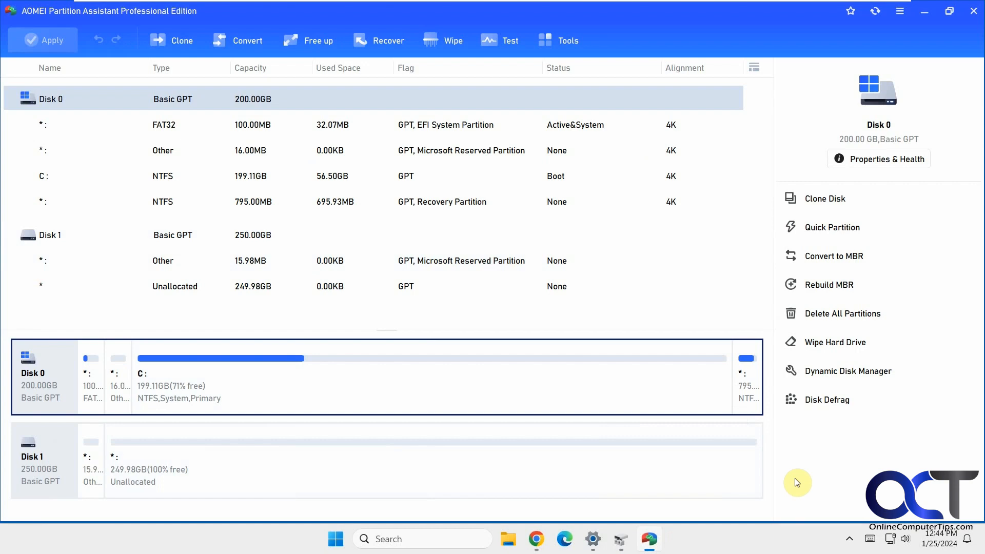
- On the Chrome edition comparison page, set Professional to Lifetime pricing ($69.95)
click(535, 538)
scroll(613, 428, down, 4)
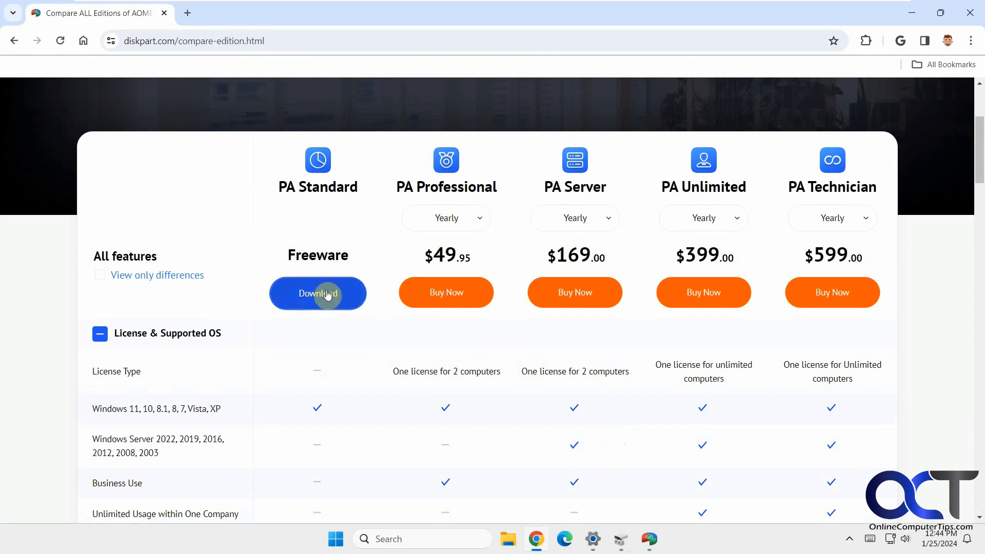
click(478, 223)
click(453, 274)
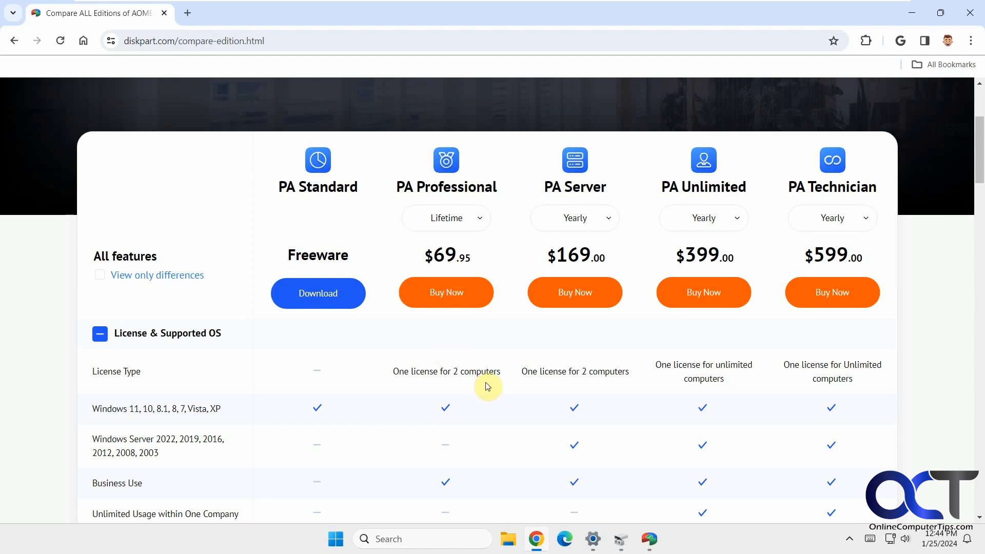
- Expand the Disk Partitioning, Disk Cloning, Converter, Free up Space, Recovery and Useful Tools comparisons, then minimize Chrome
scroll(487, 387, down, 3)
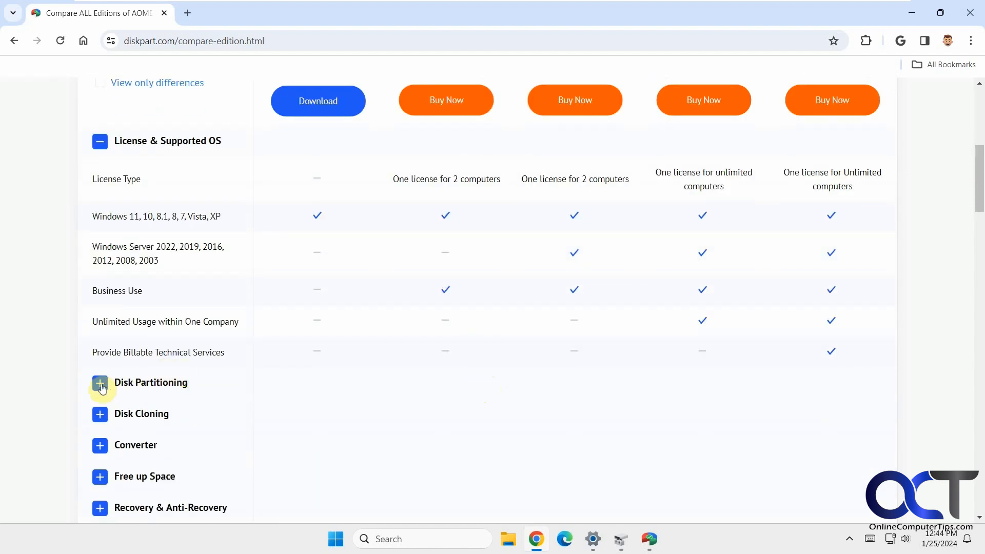
click(100, 384)
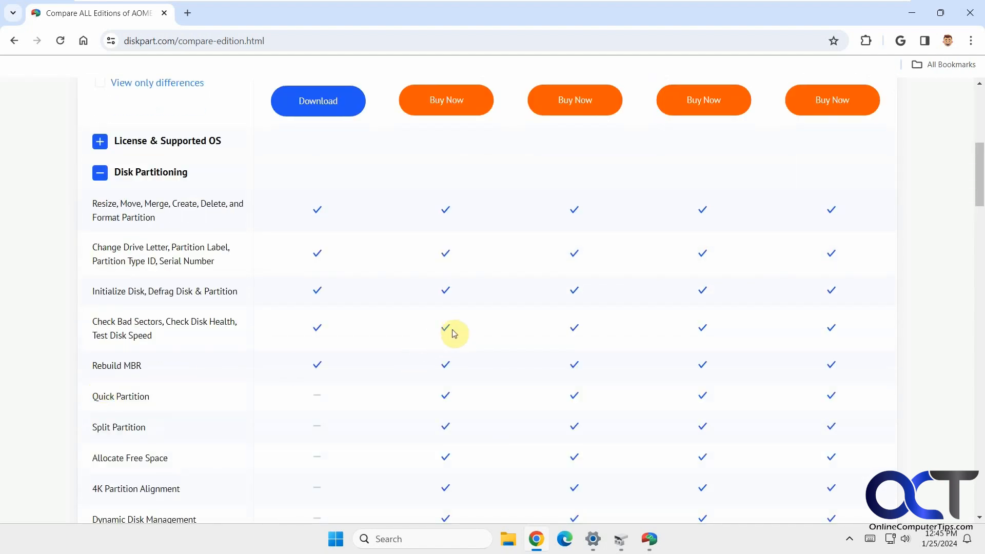
scroll(453, 333, down, 3)
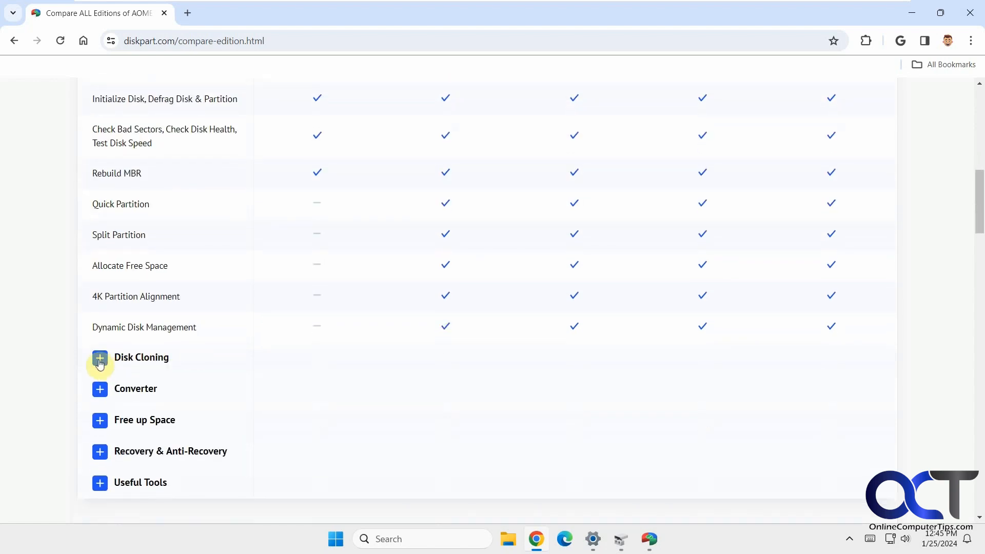
click(100, 361)
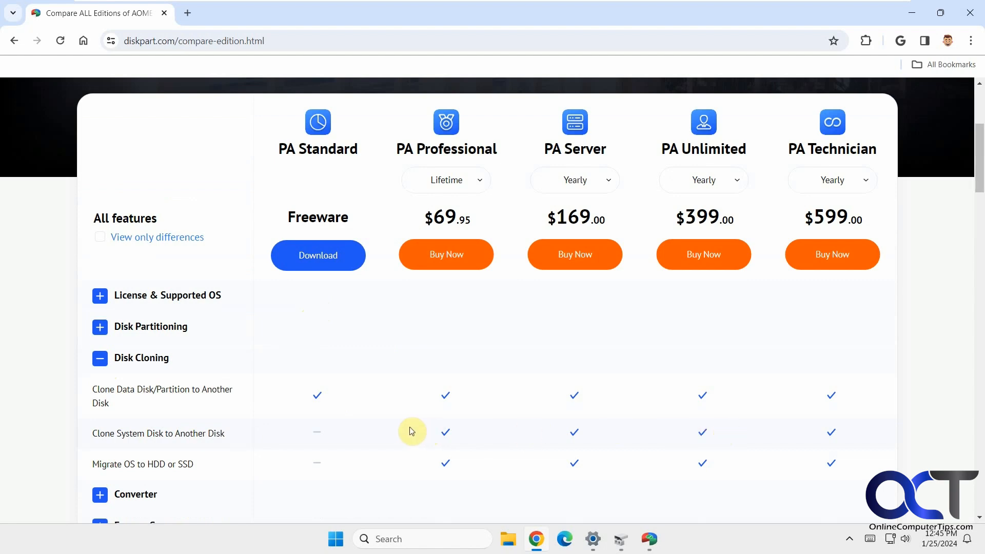
scroll(246, 410, down, 2)
click(101, 368)
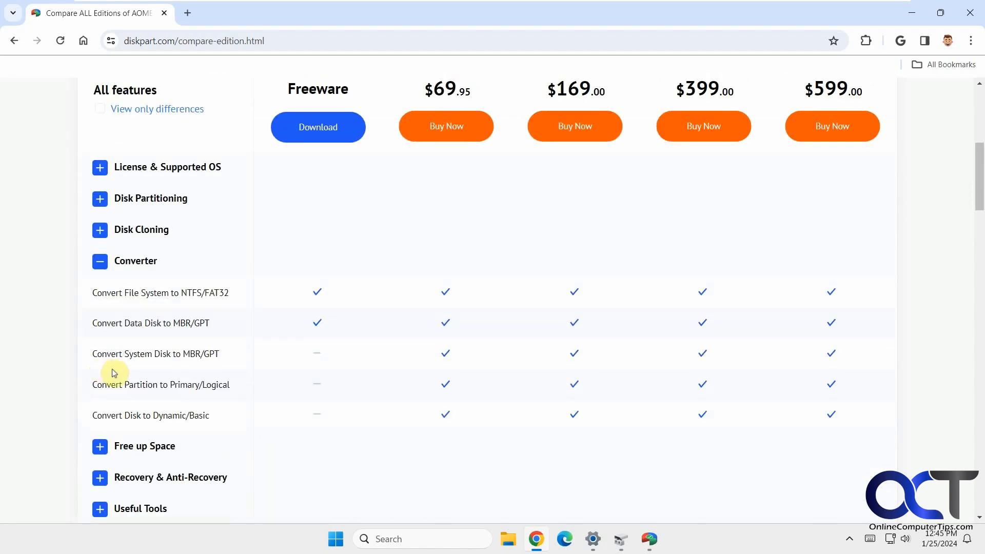
click(99, 445)
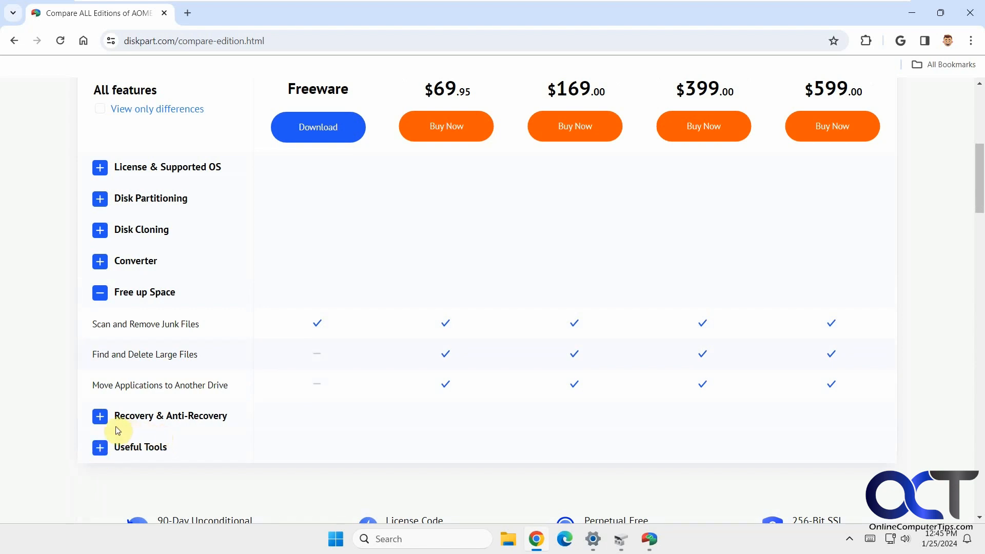
click(99, 415)
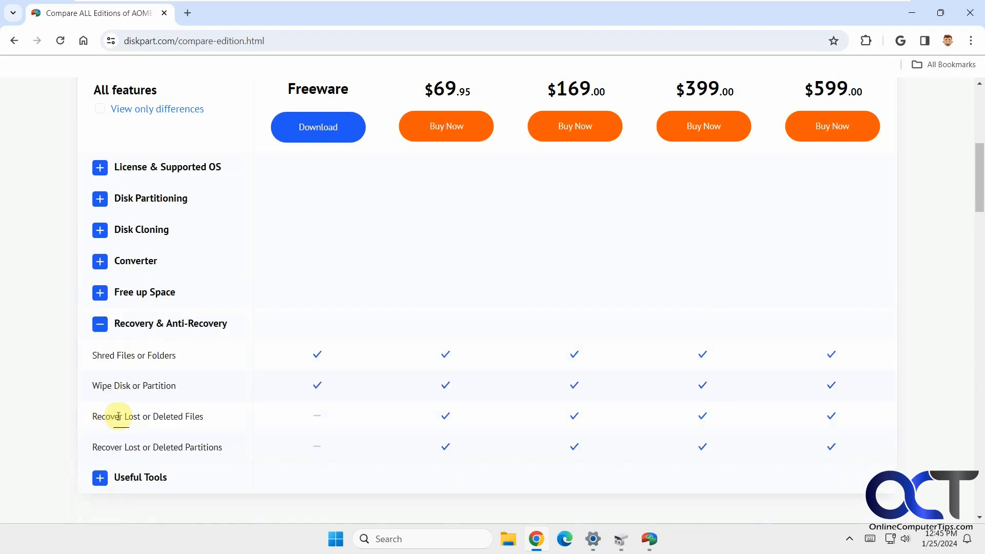
click(99, 477)
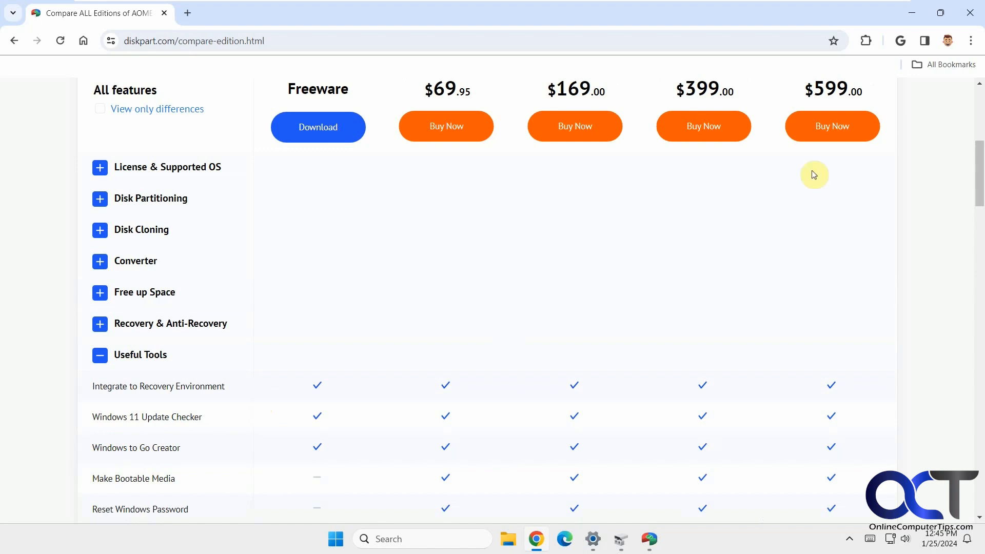
click(912, 15)
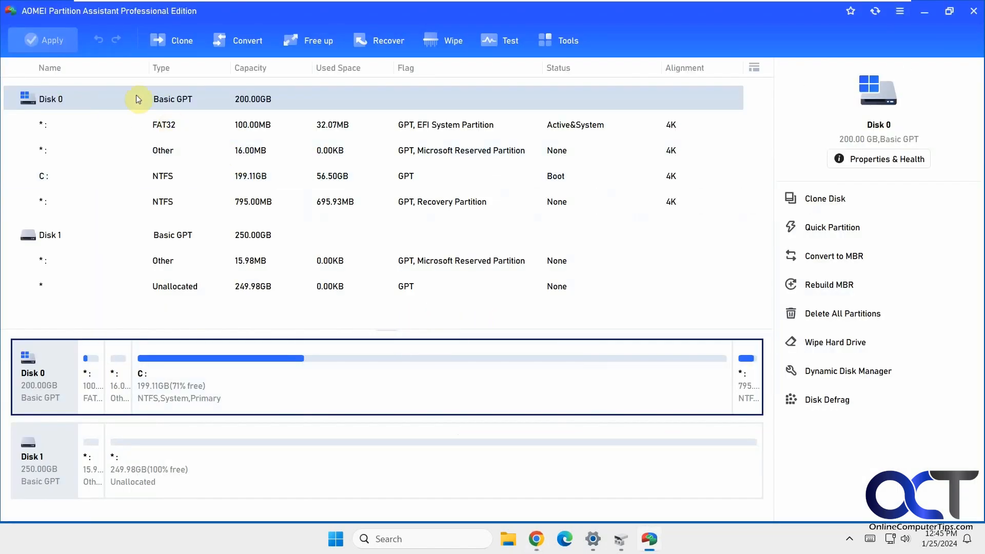
- Browse the Clone, Convert, Free up, Recover, Wipe, Test and Tools menus, ending on Clone
click(178, 44)
click(227, 42)
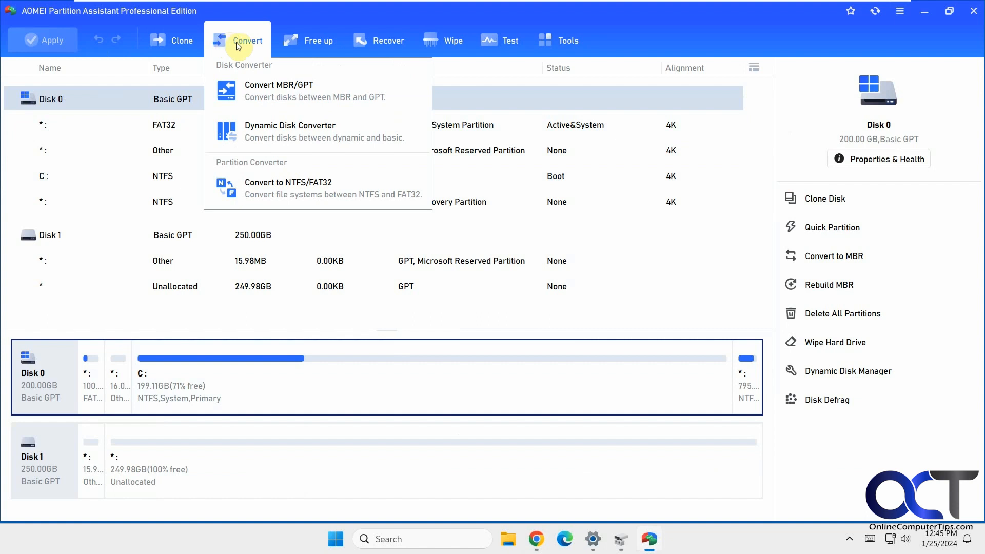
click(309, 42)
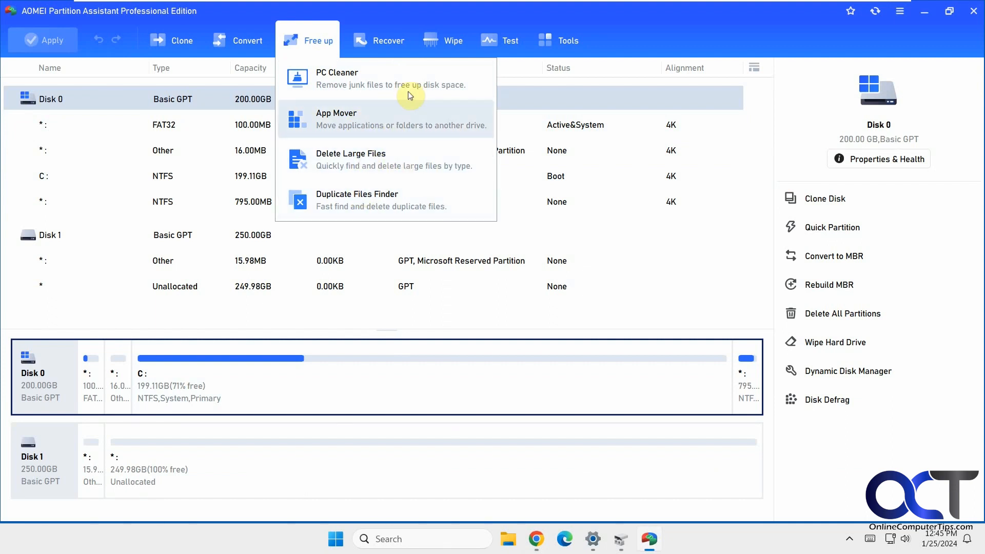
click(381, 44)
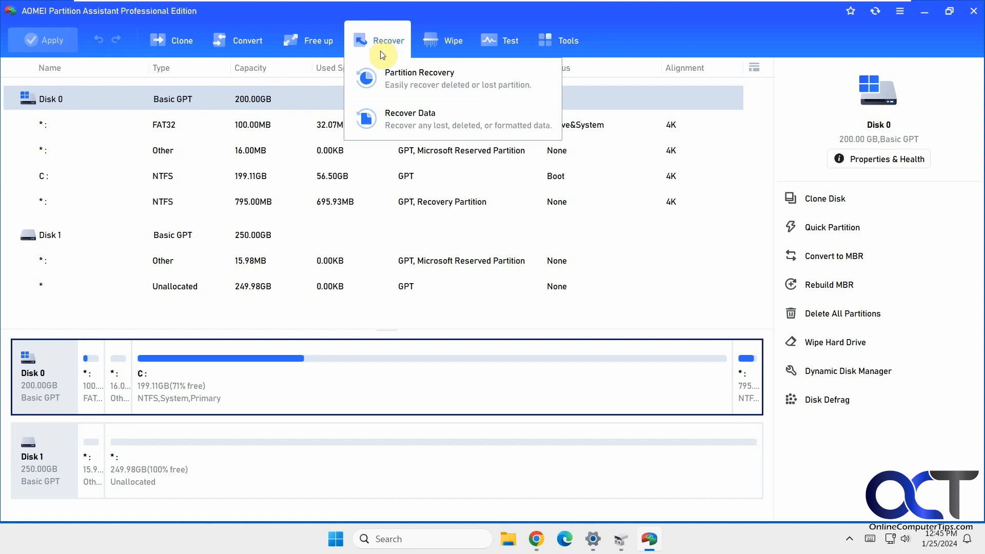
click(441, 41)
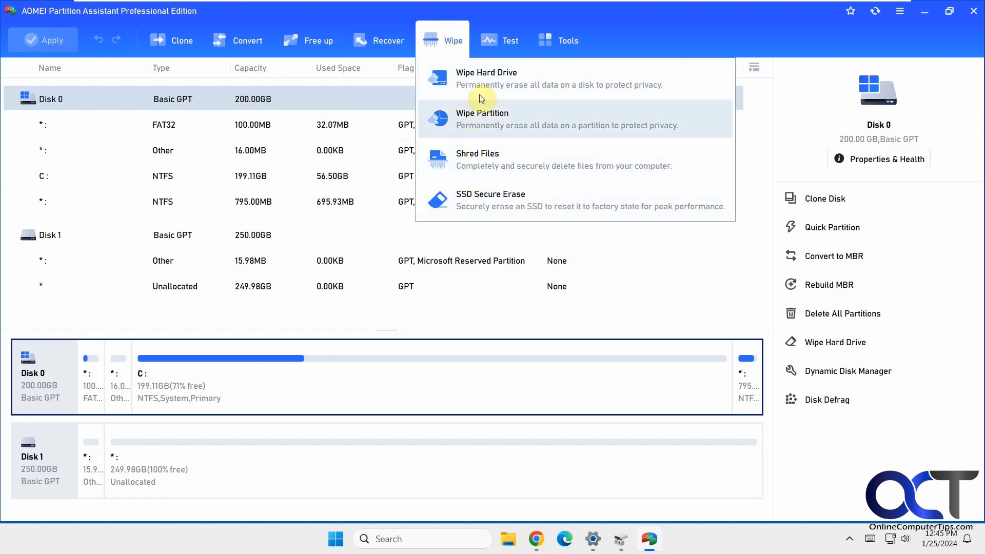
click(510, 40)
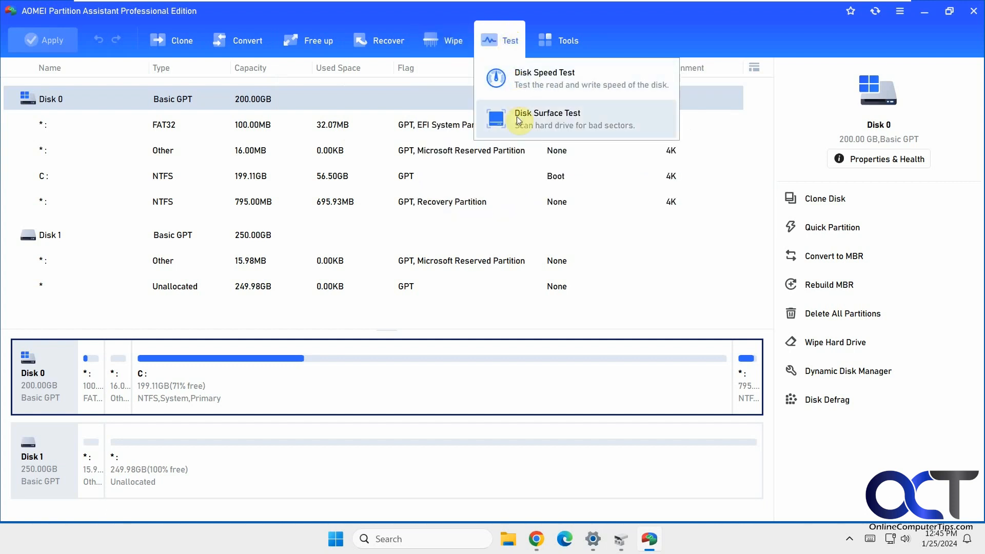
click(565, 41)
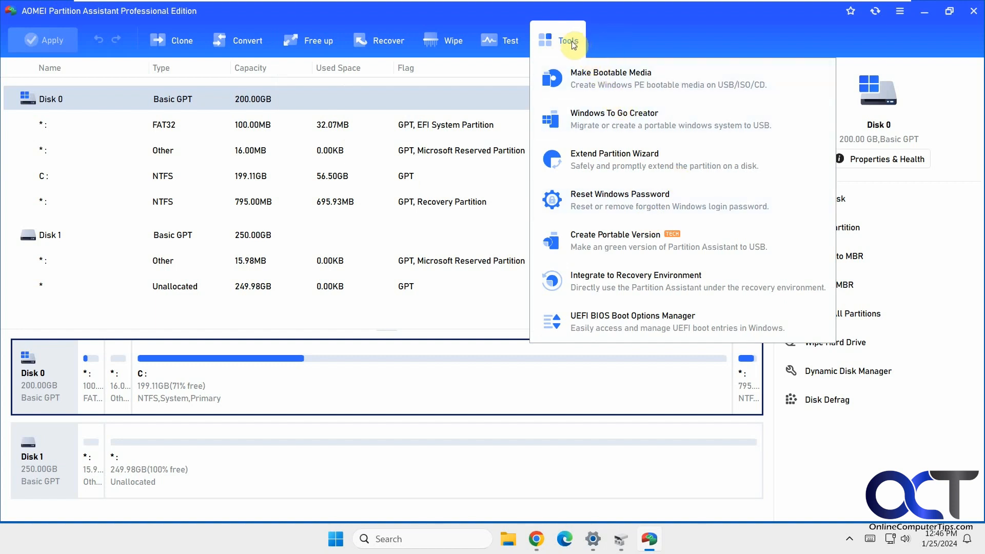
click(573, 43)
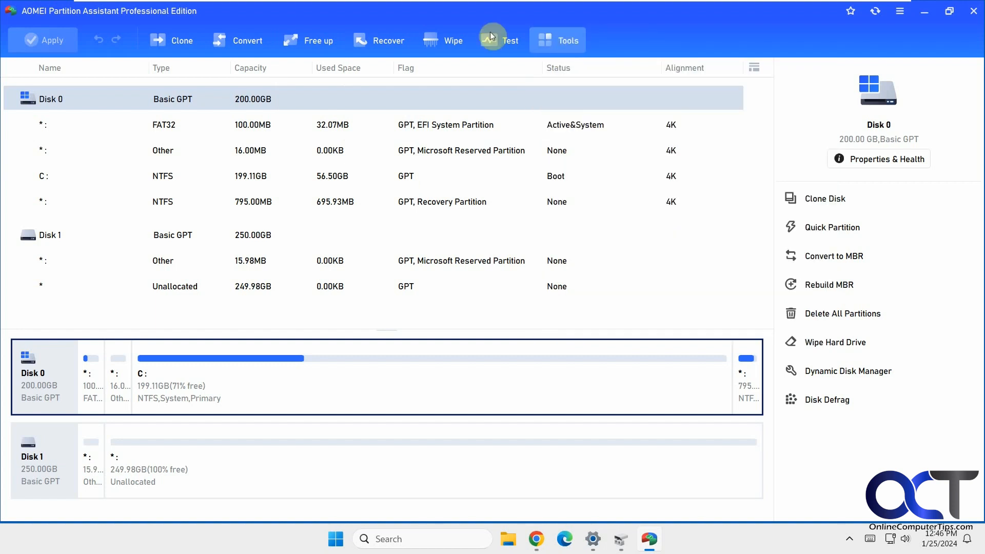
click(181, 45)
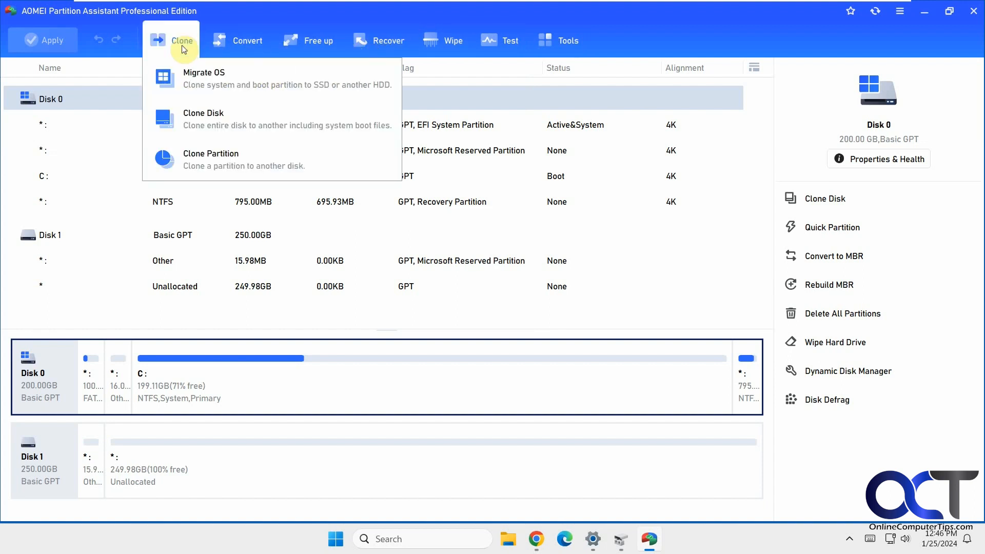
- Start Migrate OS to SSD, target Disk 1's 249.98GB unallocated space, and reach Resize Partition
click(230, 80)
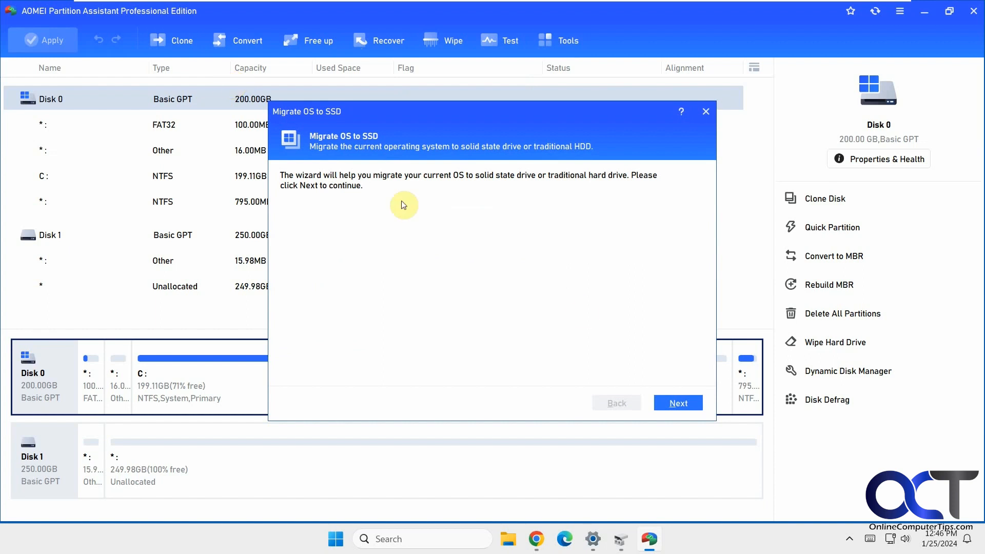
click(669, 401)
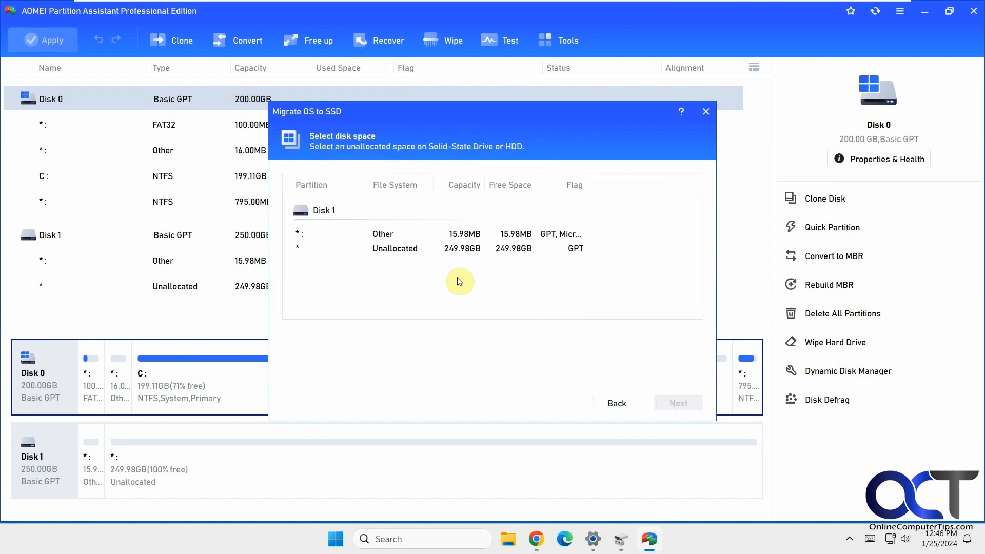
click(394, 250)
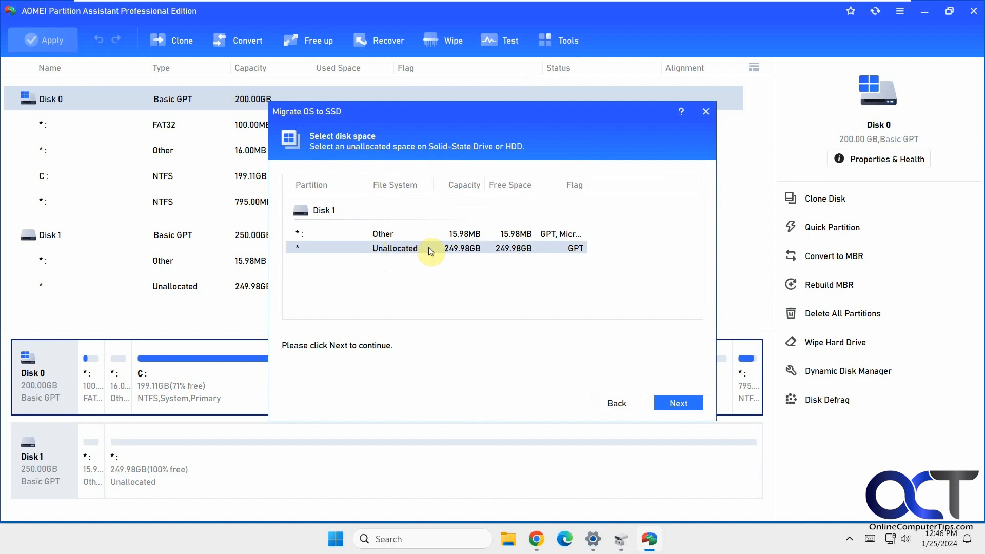
click(622, 539)
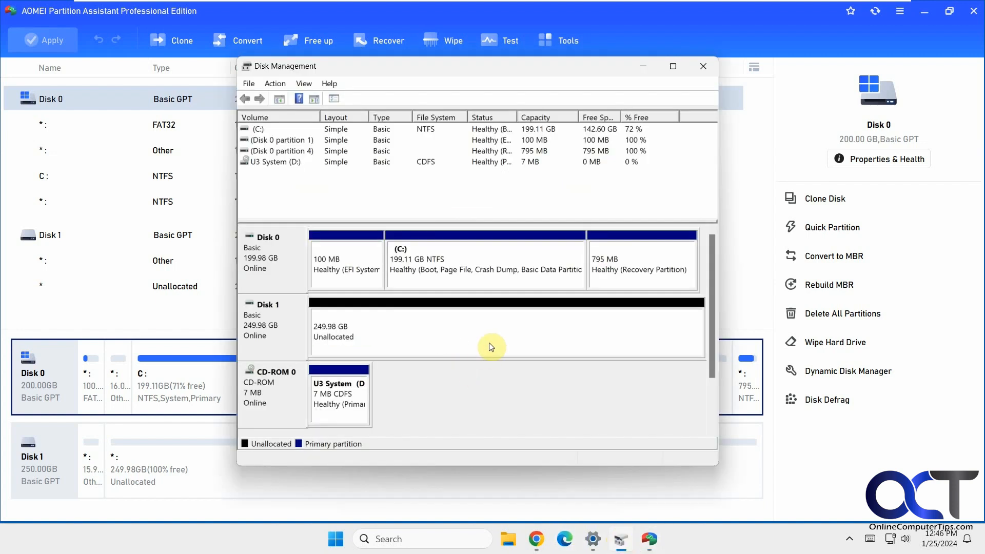
click(621, 540)
click(667, 403)
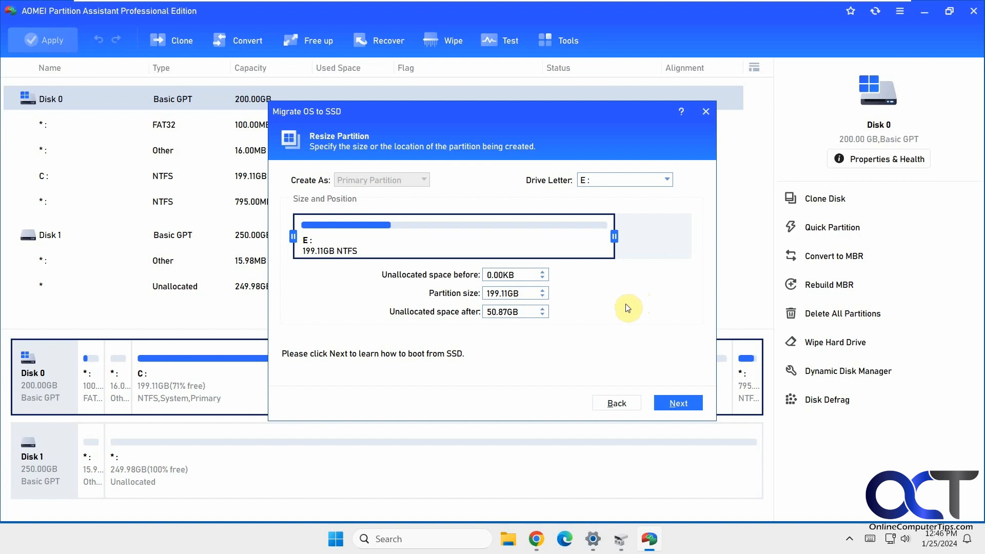
- Extend the new system partition across all 249.98GB, set its drive letter to None, and continue
drag(615, 236, 698, 236)
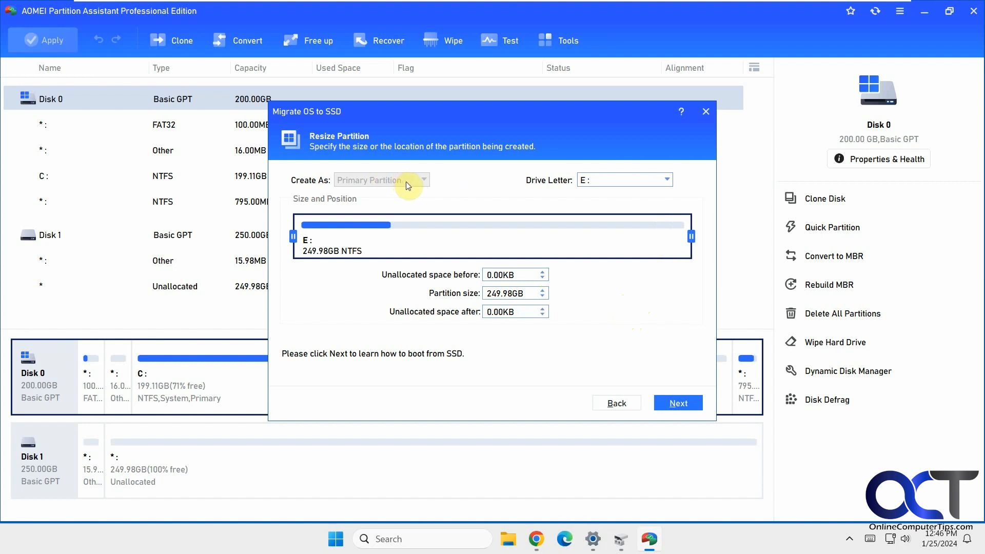
click(666, 181)
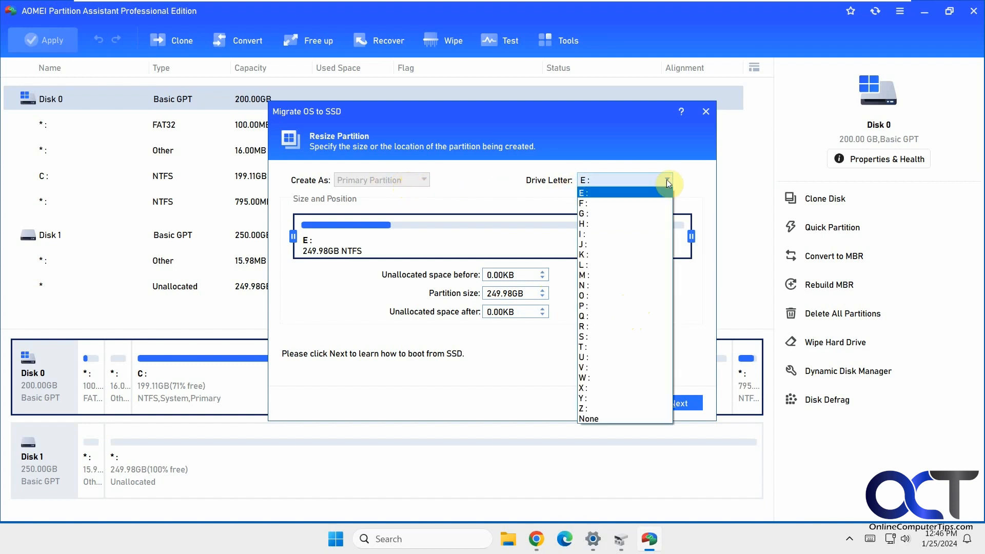
click(617, 419)
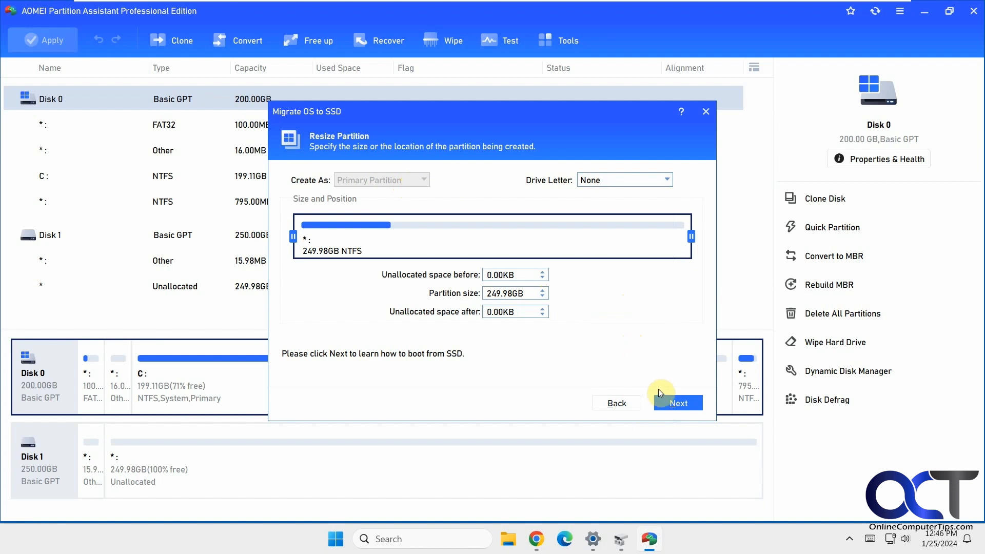
click(674, 404)
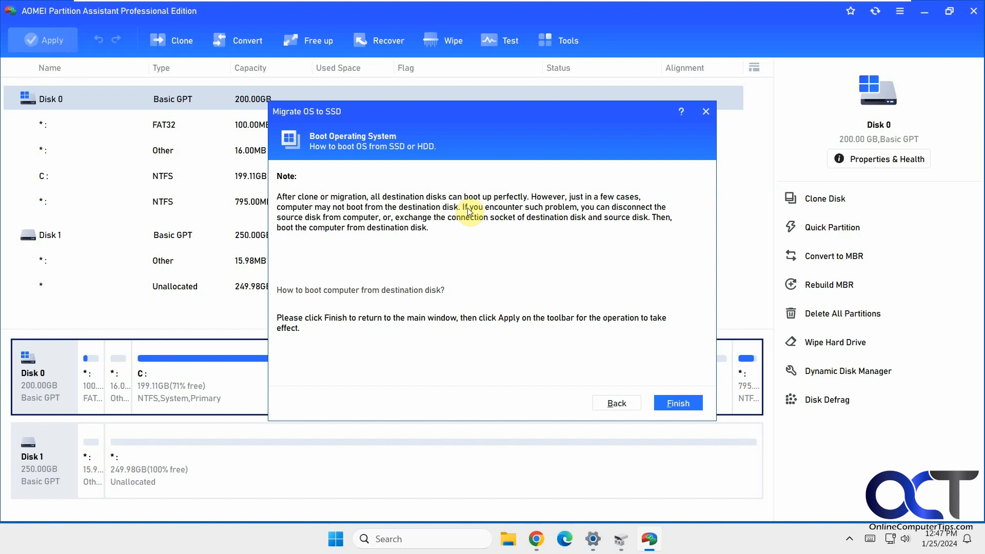
- Finish the wizard and open Apply to review the queued Migrate OS to SSD job
click(677, 403)
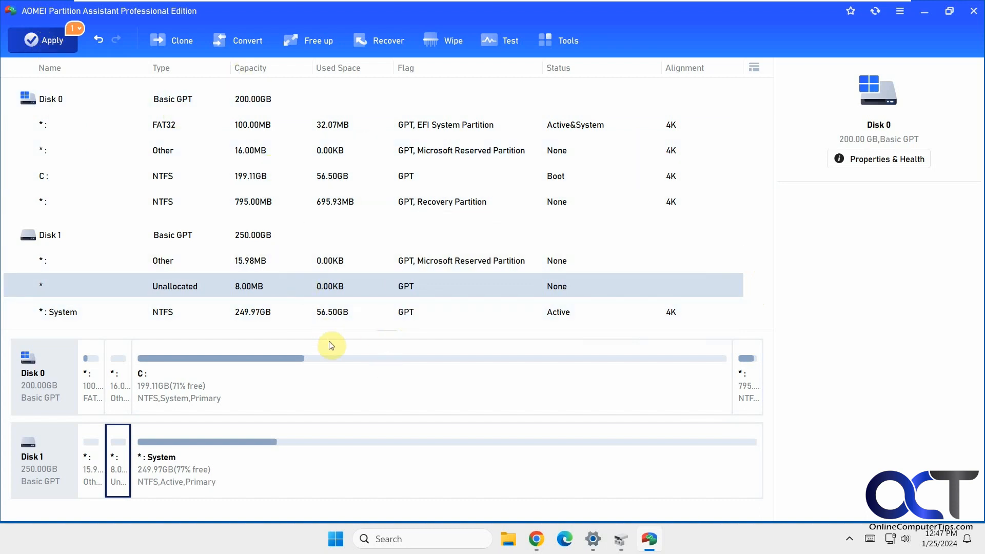
click(41, 44)
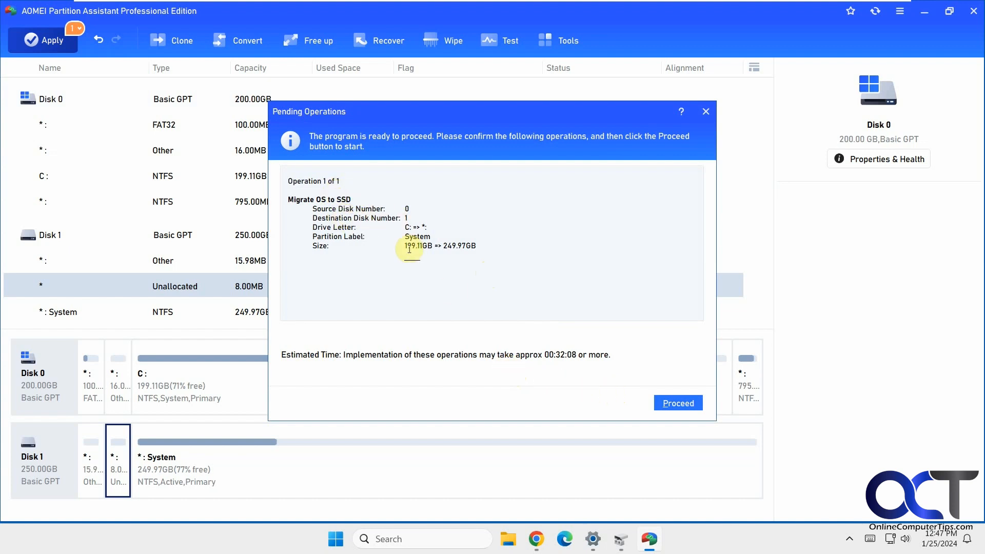
- Proceed with the OS migration to Disk 1, acknowledge its success, and minimize AOMEI
click(680, 404)
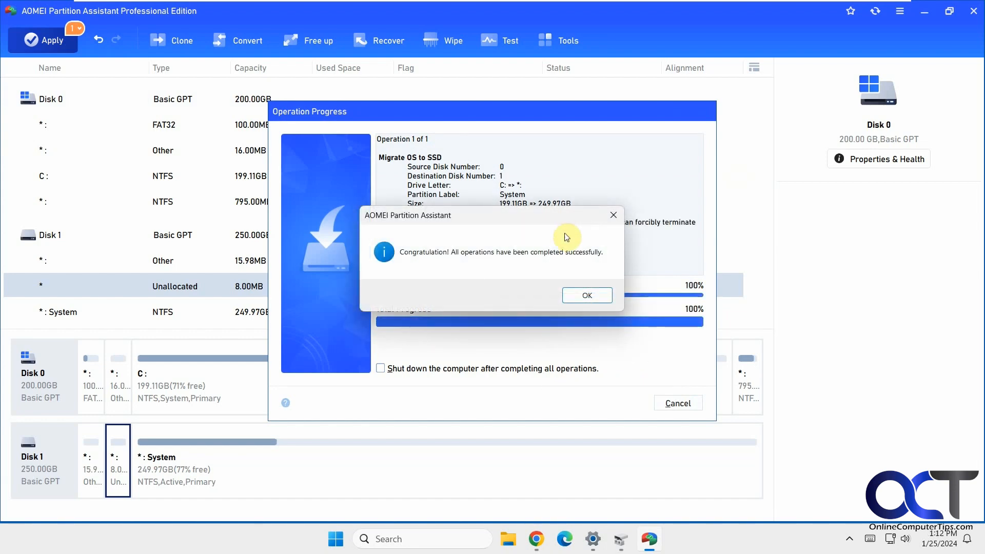
click(587, 295)
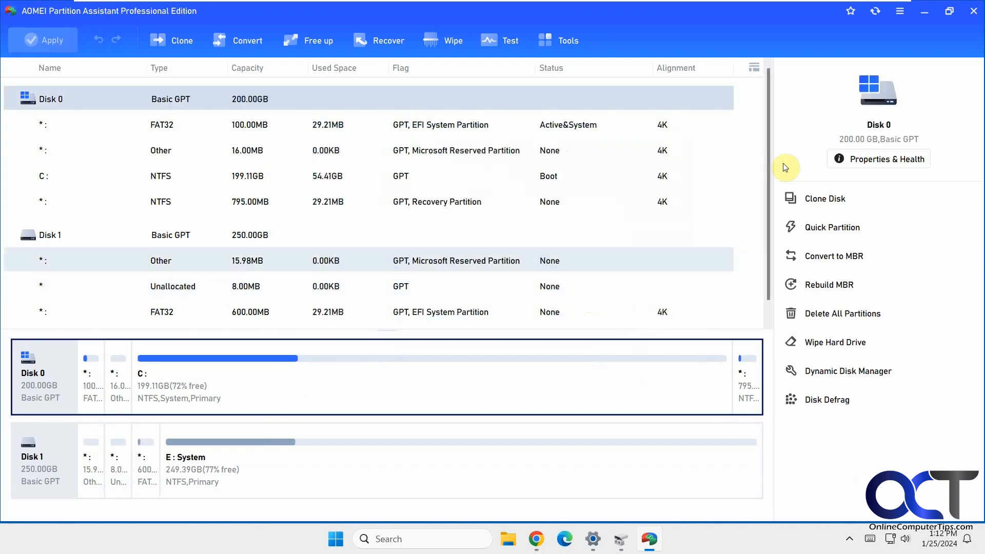
click(924, 11)
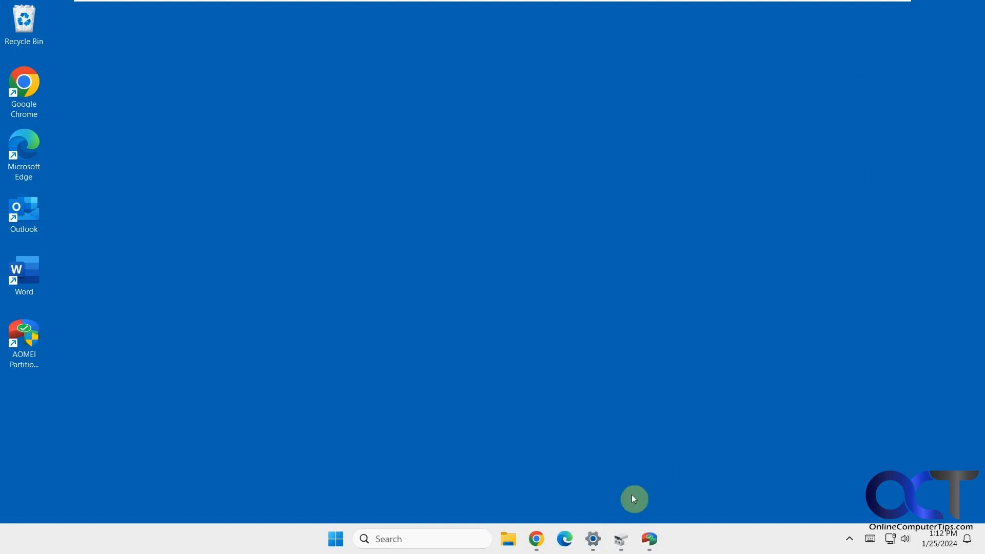
click(621, 538)
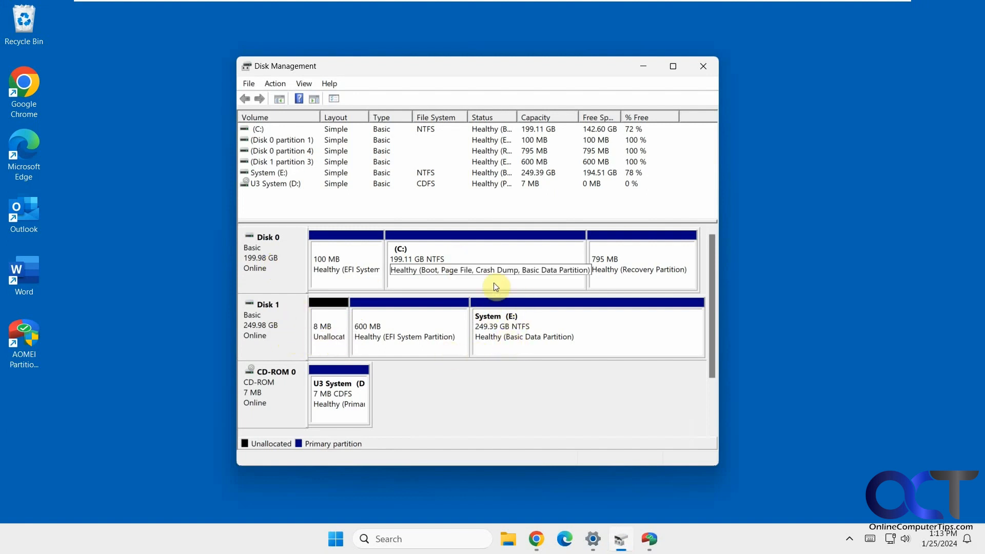
click(703, 67)
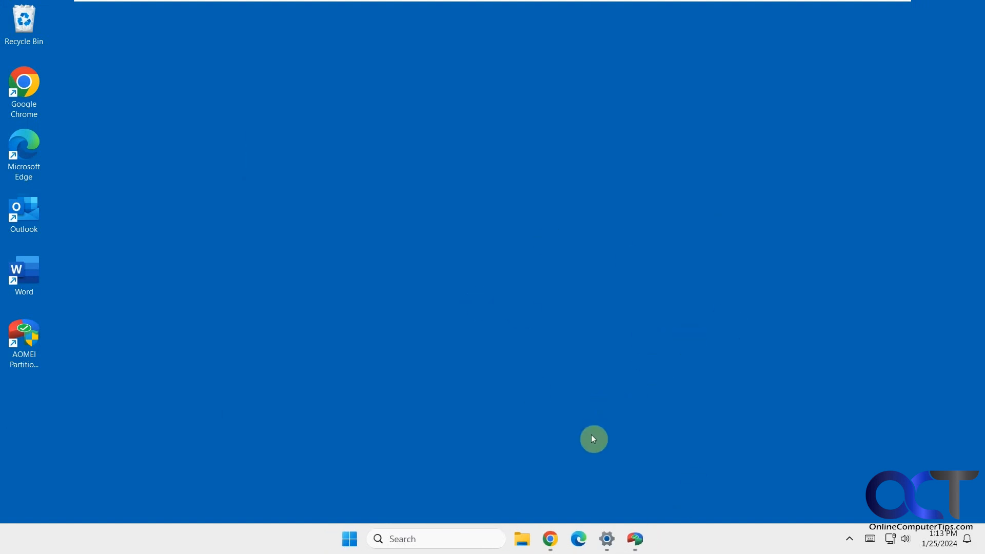
- Close AOMEI Partition Assistant, Settings and Chrome from their taskbar menus
right_click(636, 537)
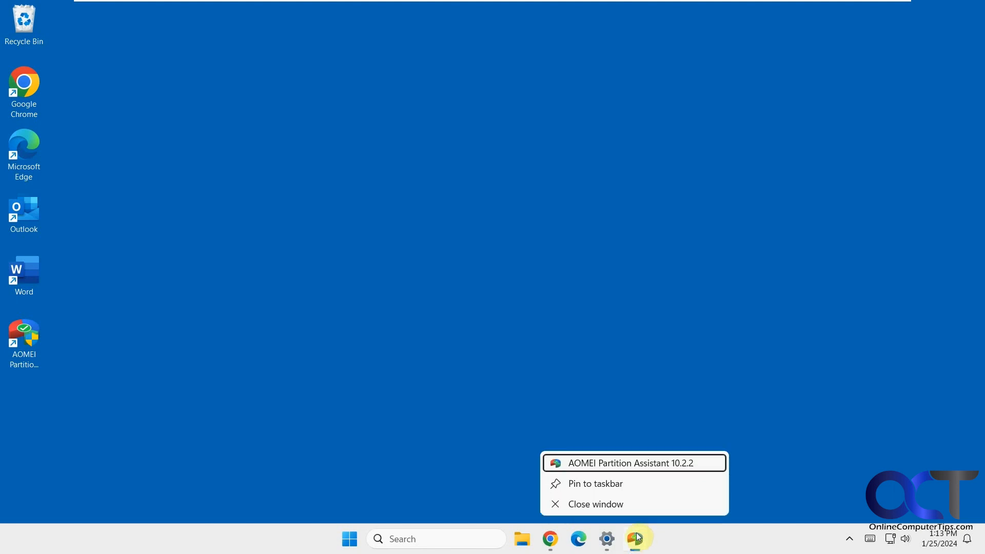
click(626, 505)
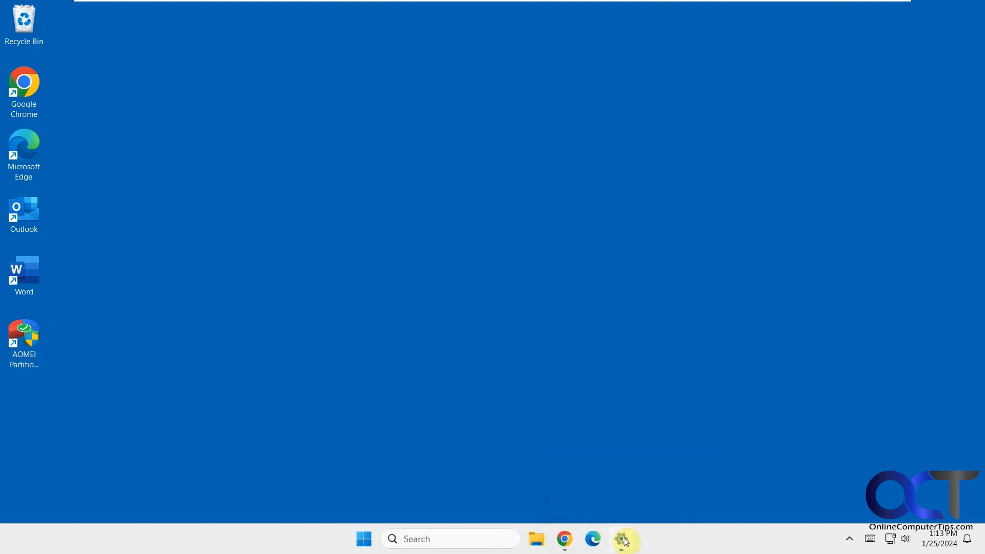
right_click(625, 541)
click(614, 505)
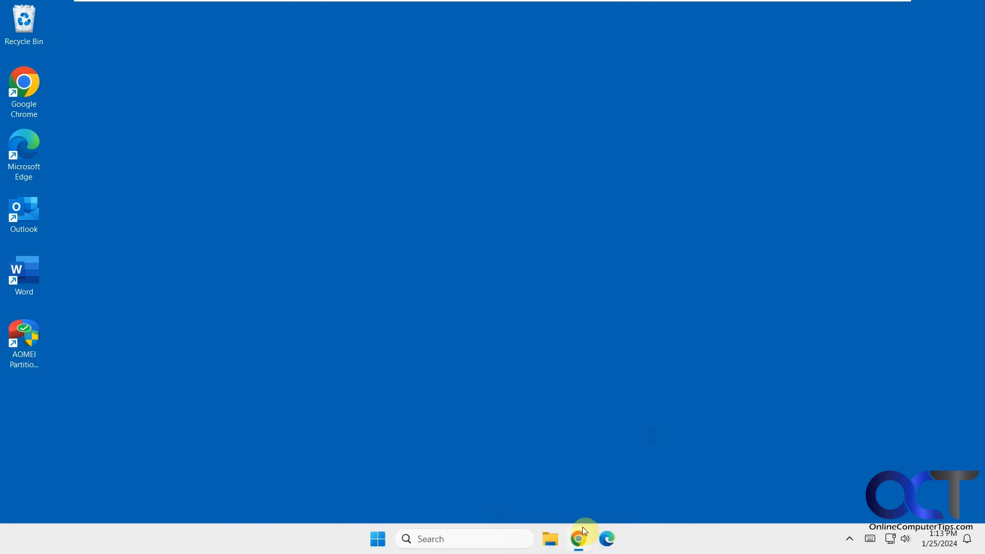
right_click(584, 533)
click(574, 505)
- Shut down Windows, sign back in with the account PIN after restarting, and open Search
click(378, 539)
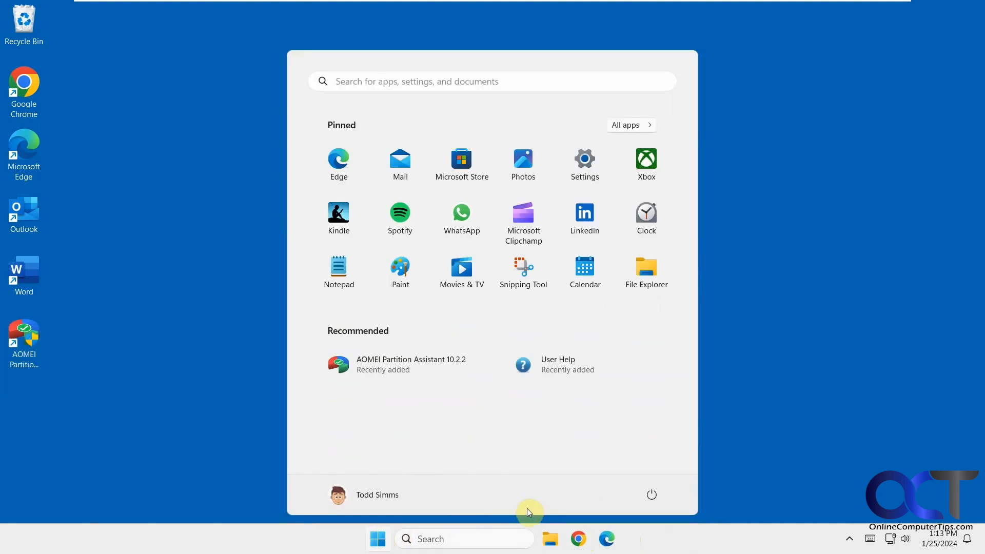
click(650, 493)
click(641, 451)
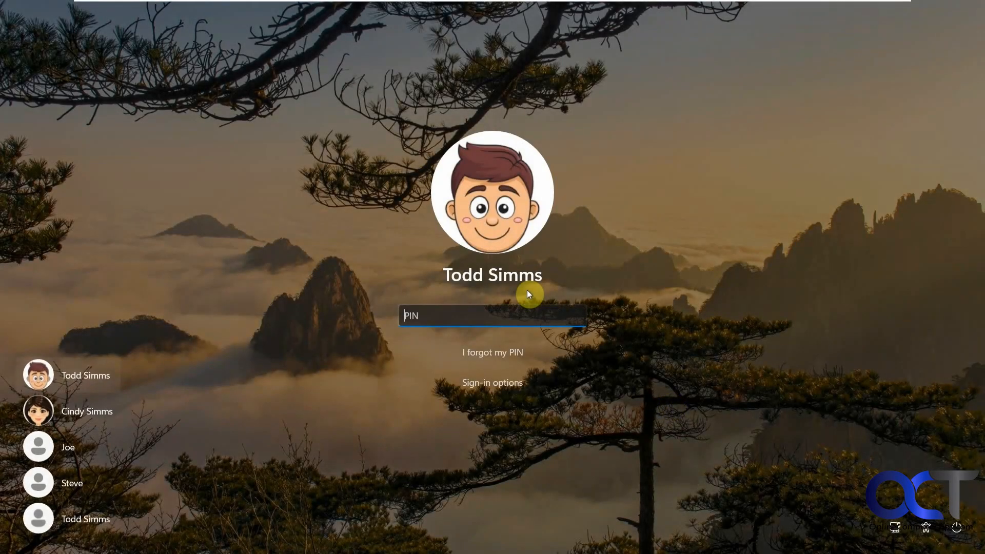
text(1234)
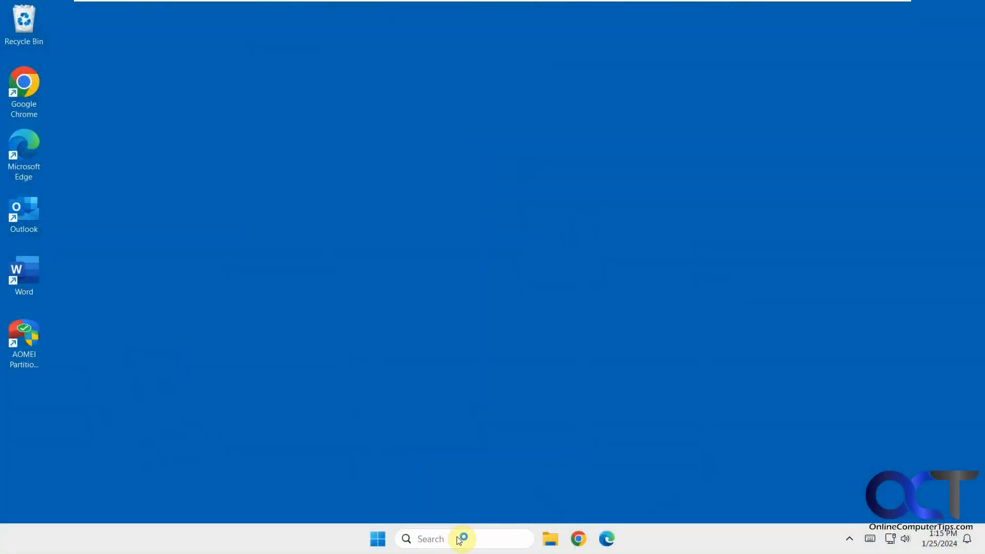
click(459, 538)
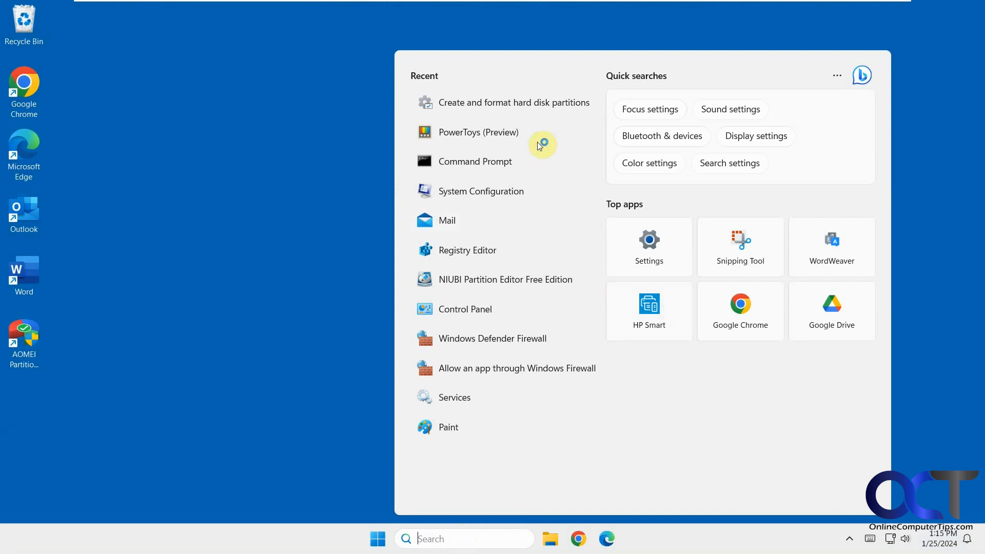
- Open Disk Management and check that Disk 0 has the 249.39 GB System (C:) boot partition
click(537, 104)
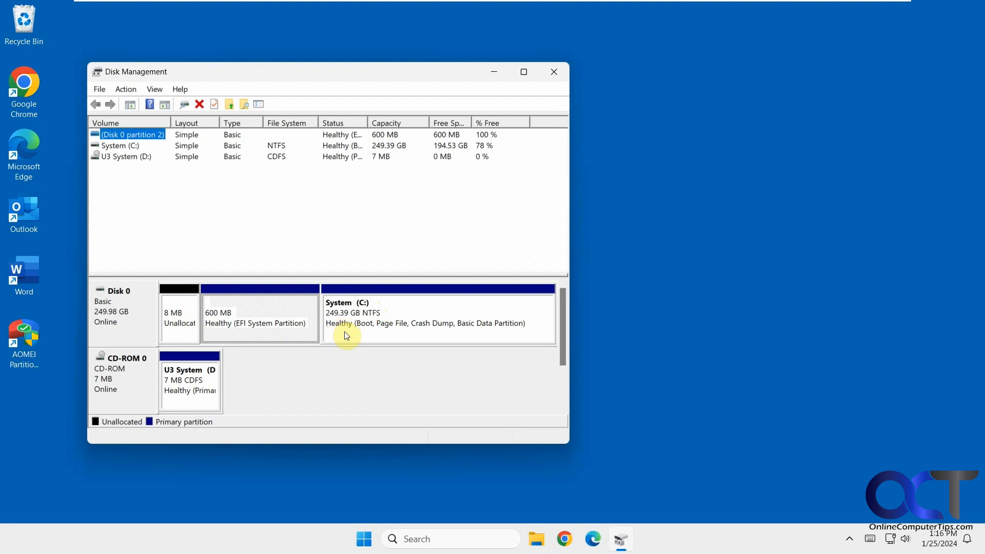
click(25, 348)
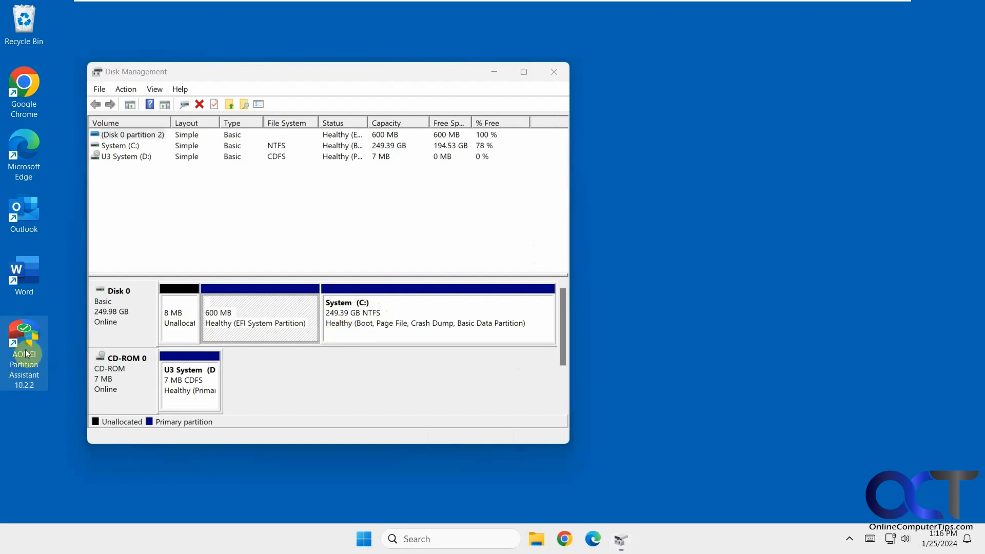
click(419, 382)
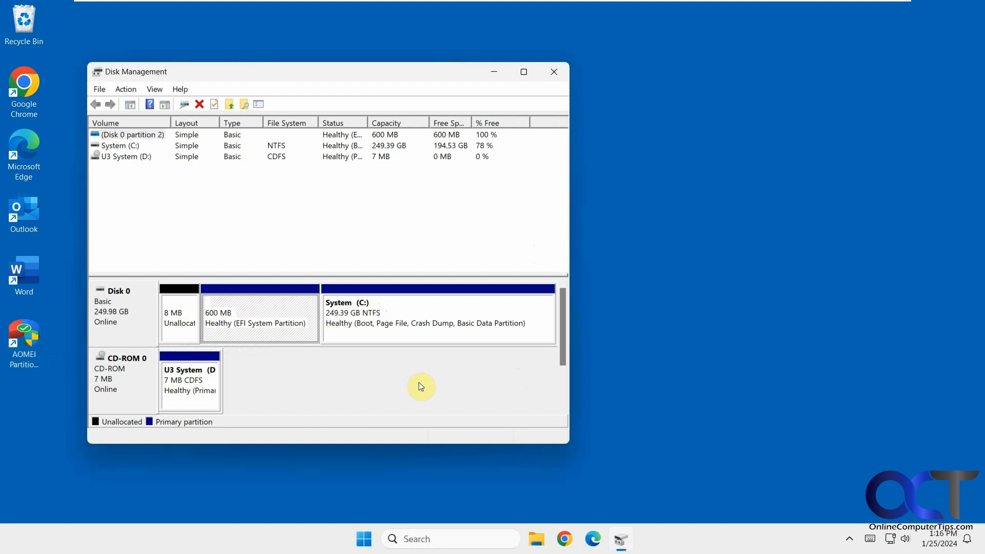